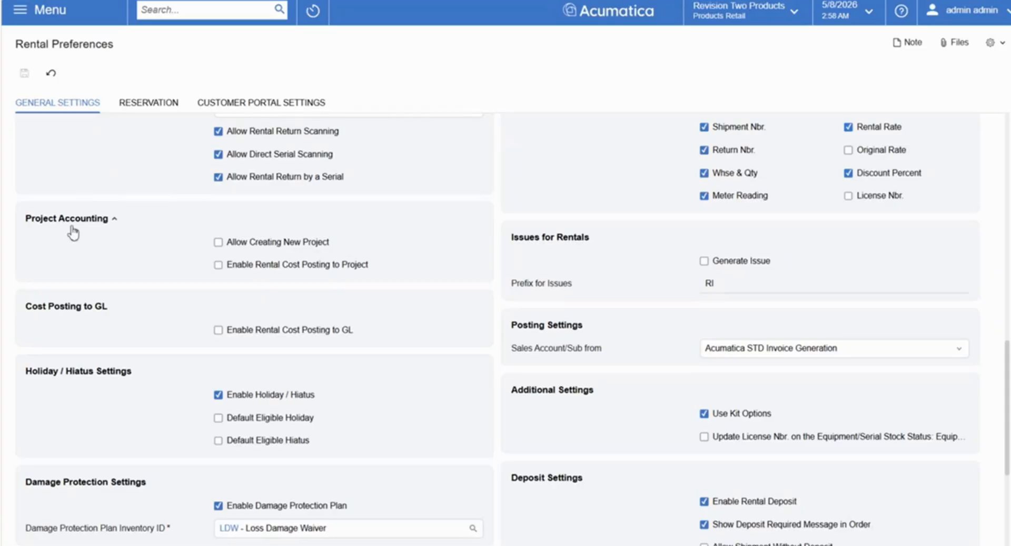
# Allow creating new projects, enable rental cost posting to projects with the default rental cost posting value, and save the rental preferences.
pyautogui.click(218, 244)
pyautogui.click(218, 265)
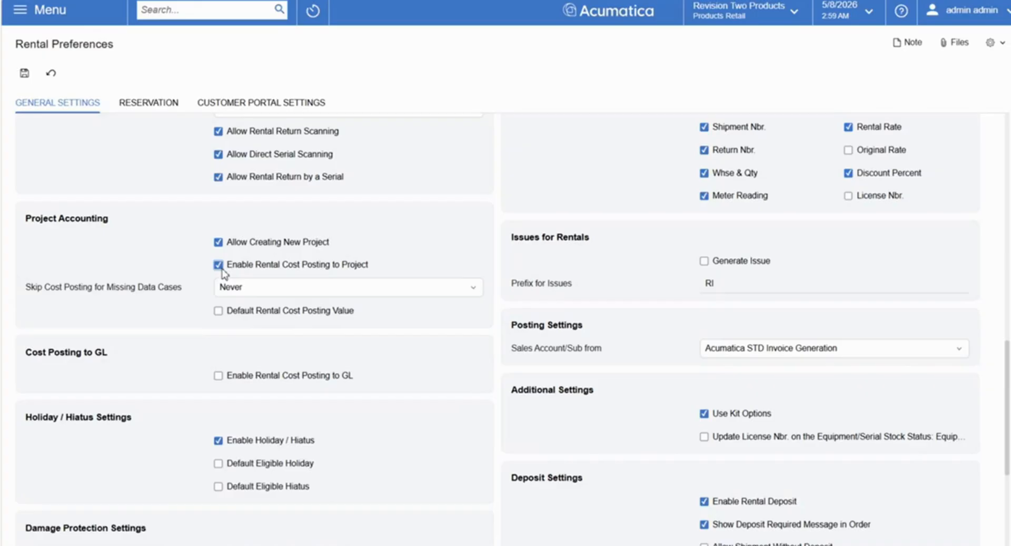
pyautogui.click(218, 265)
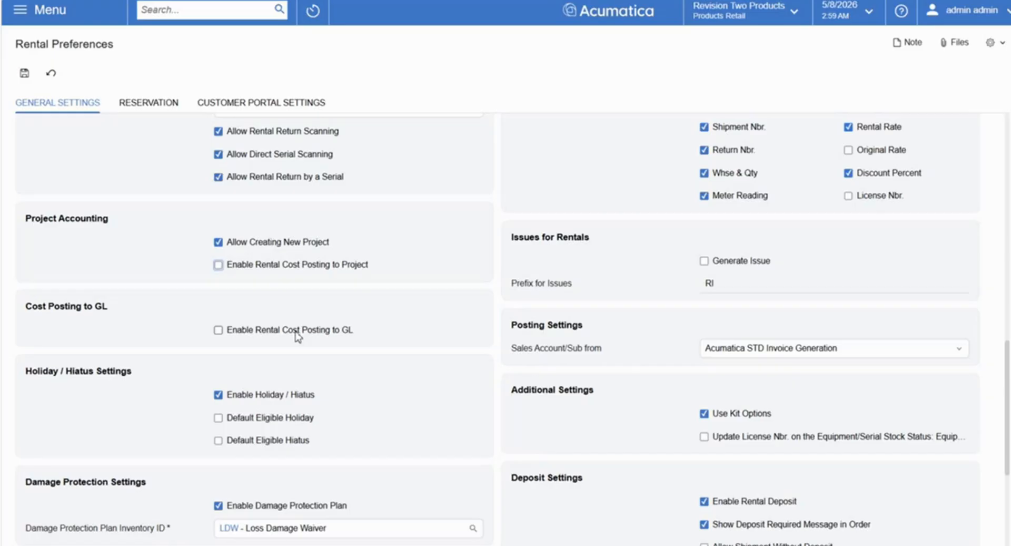
pyautogui.click(219, 266)
pyautogui.click(219, 311)
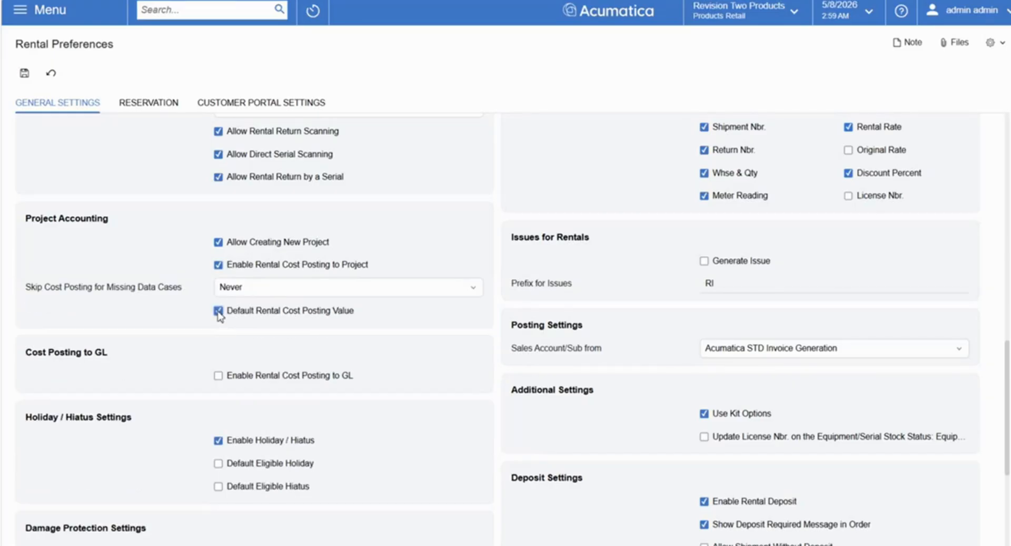
pyautogui.click(246, 291)
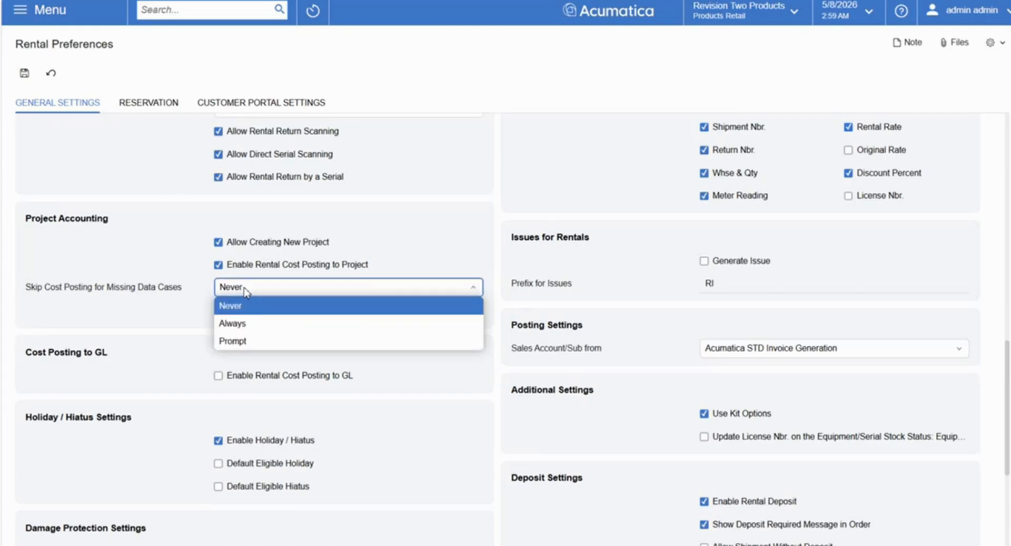
pyautogui.click(473, 252)
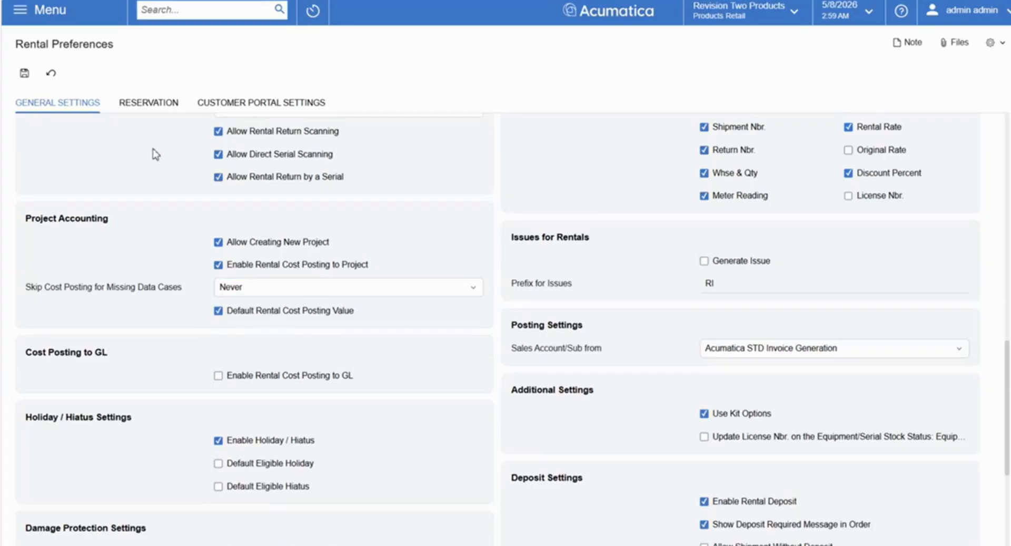
pyautogui.click(24, 74)
# Turn off Default Rental Cost Posting Value, enable rental cost posting to GL, and try to save the preferences.
pyautogui.scroll(-2, 340, 312)
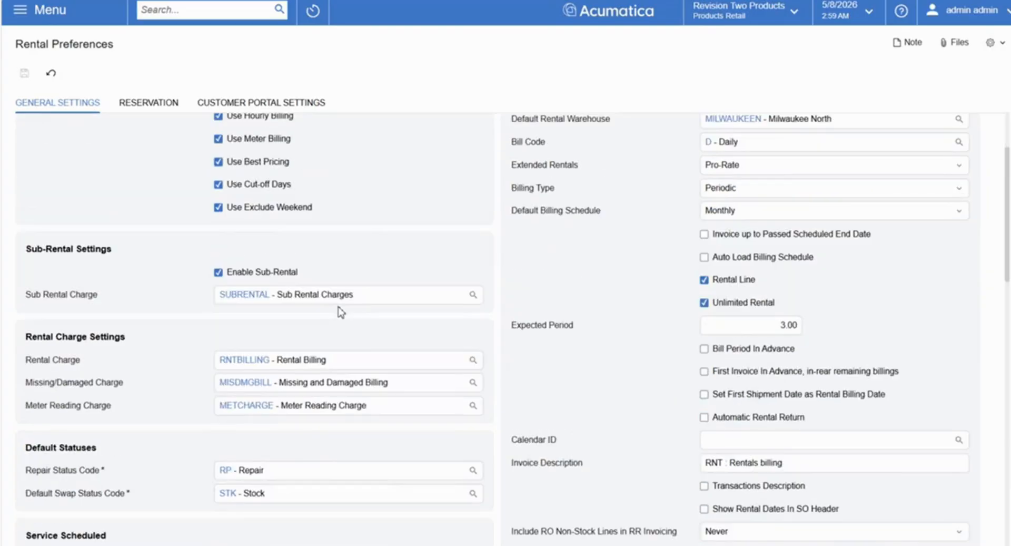
pyautogui.scroll(-10, 340, 311)
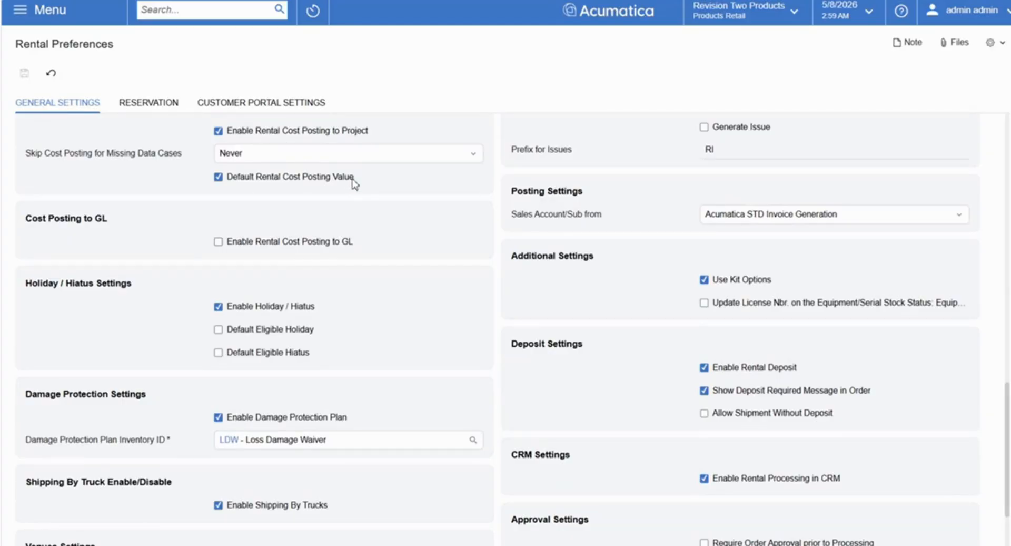
pyautogui.click(311, 182)
pyautogui.click(220, 243)
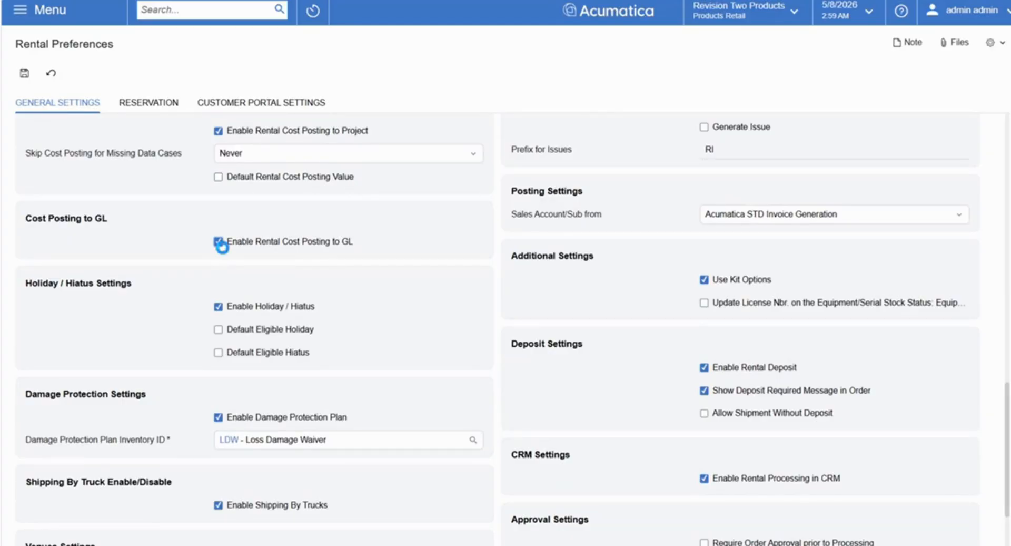
pyautogui.click(24, 74)
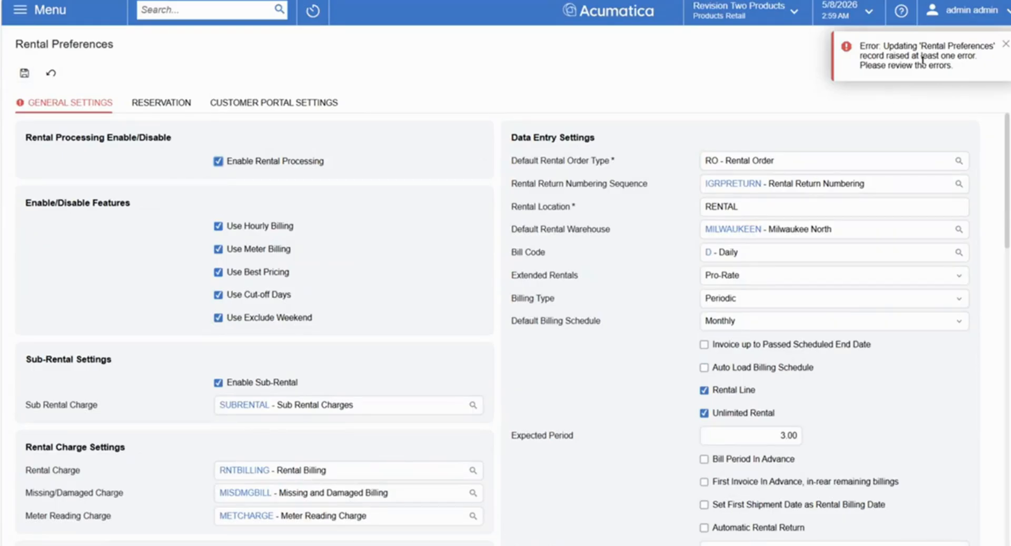
# Disable rental cost posting to projects in the Project Accounting settings and save the preferences.
pyautogui.scroll(-10, 456, 323)
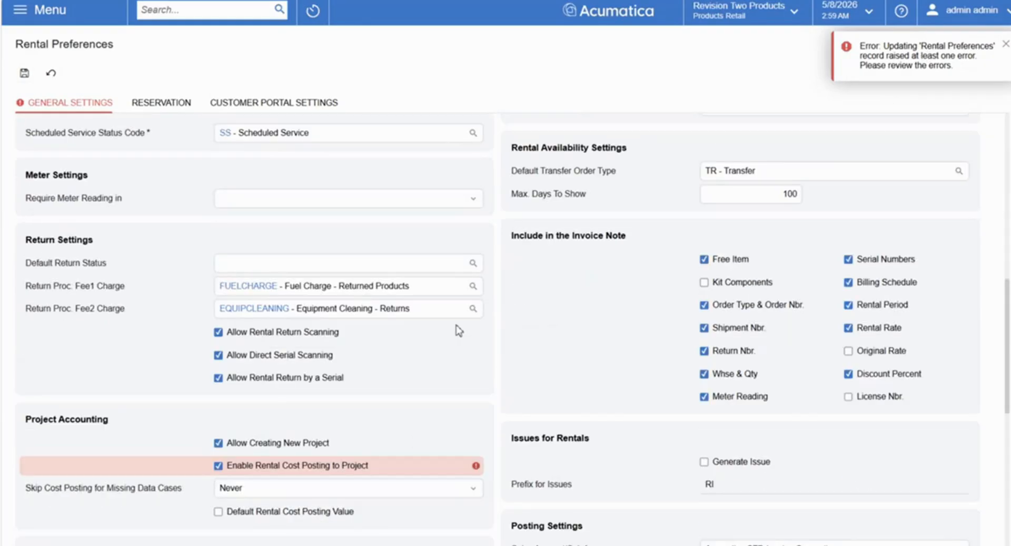
pyautogui.click(218, 465)
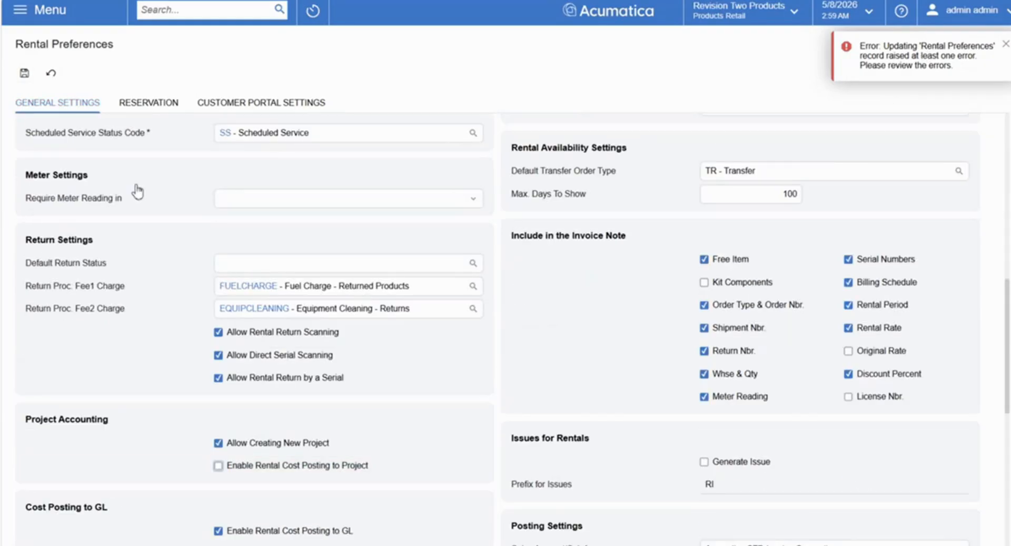
pyautogui.click(24, 73)
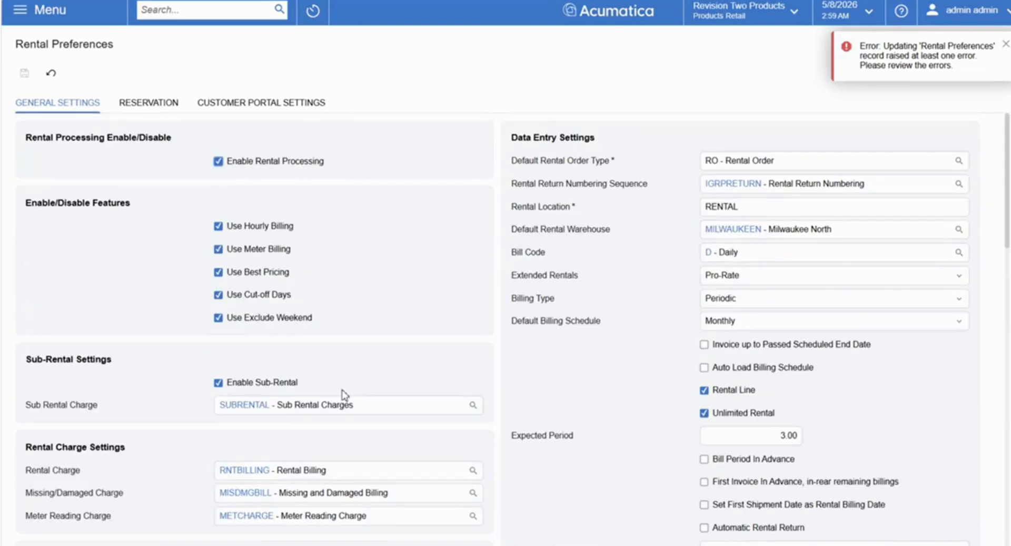
pyautogui.scroll(-3, 345, 393)
pyautogui.scroll(-10, 345, 393)
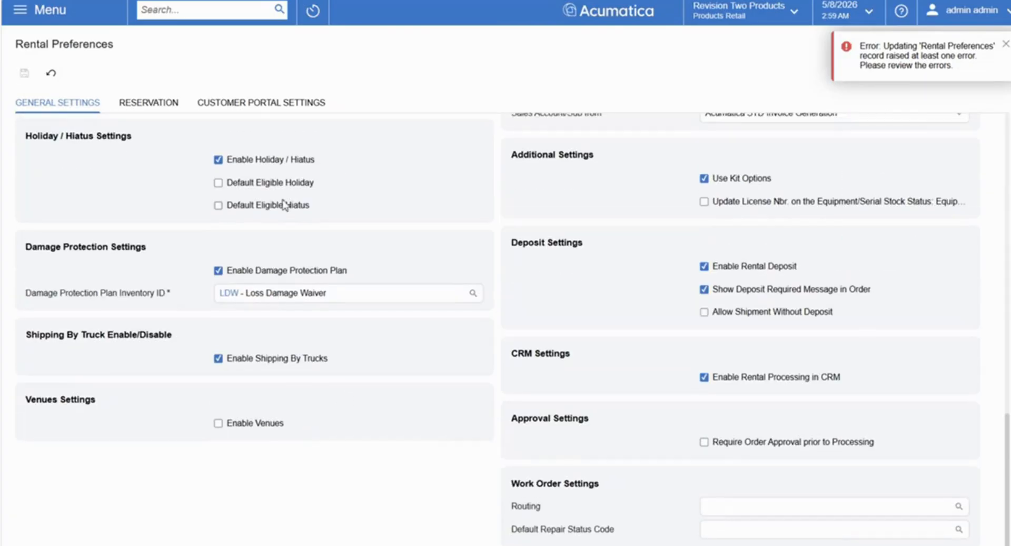
pyautogui.scroll(2, 305, 298)
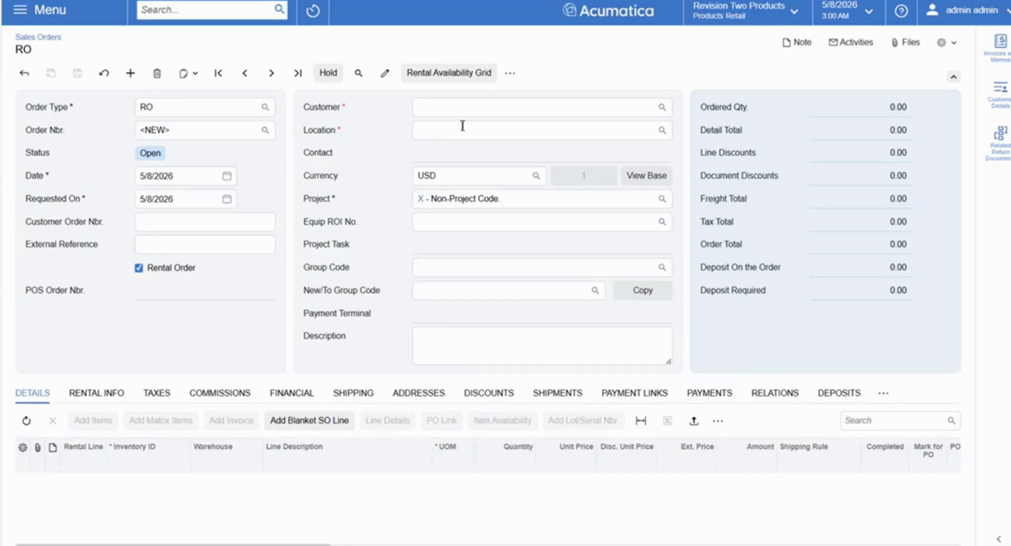
# Create and save an RO rental order for ARTCAGES with one 25FTCABLE from MILWAUKEES and one 50FTCABLE from MILWAUKEEN.
pyautogui.doubleClick(483, 107)
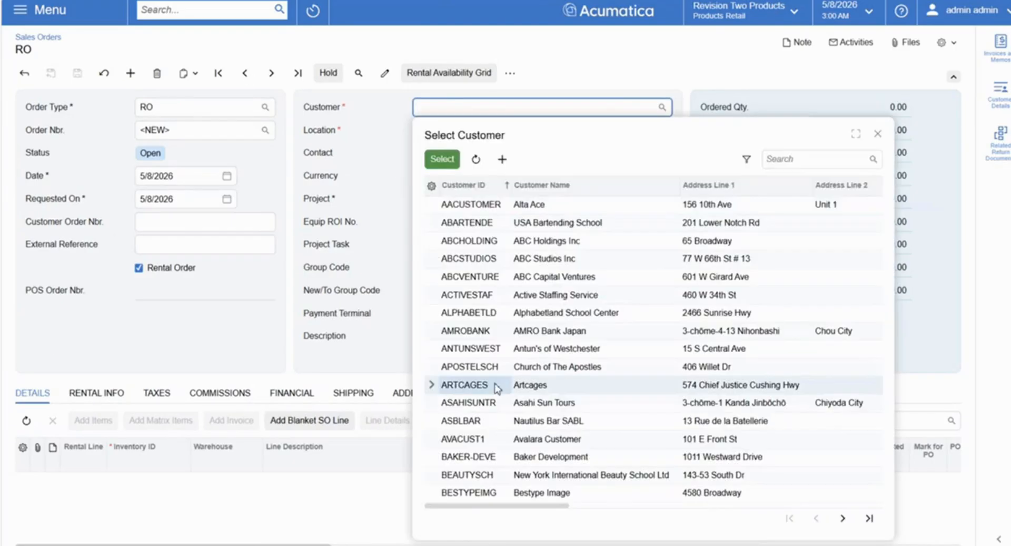
pyautogui.doubleClick(497, 386)
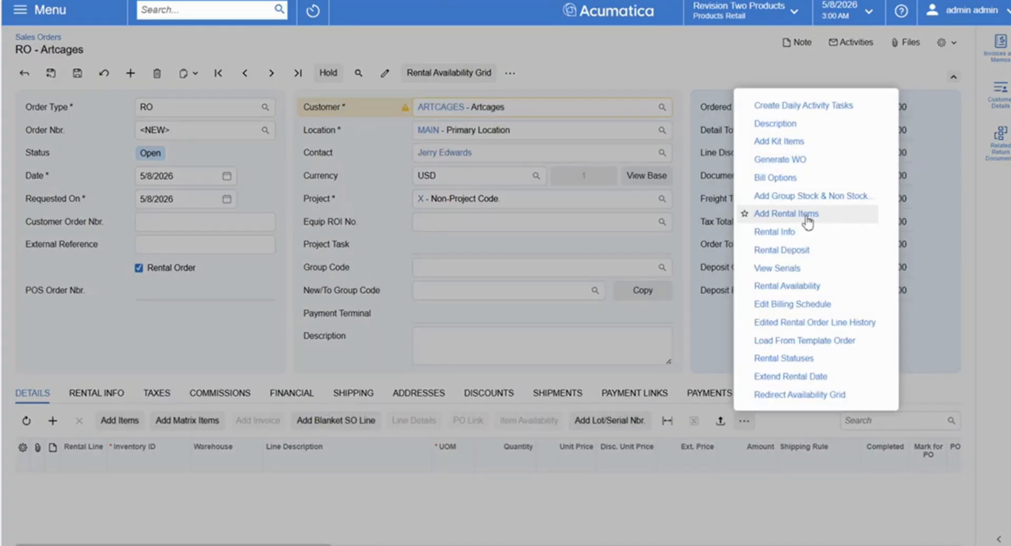
pyautogui.click(925, 212)
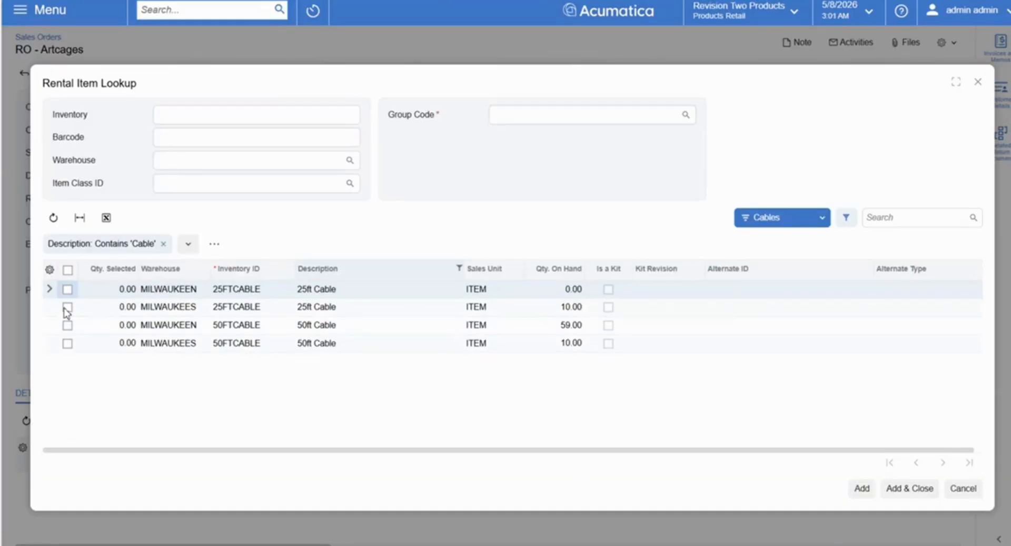
pyautogui.click(67, 306)
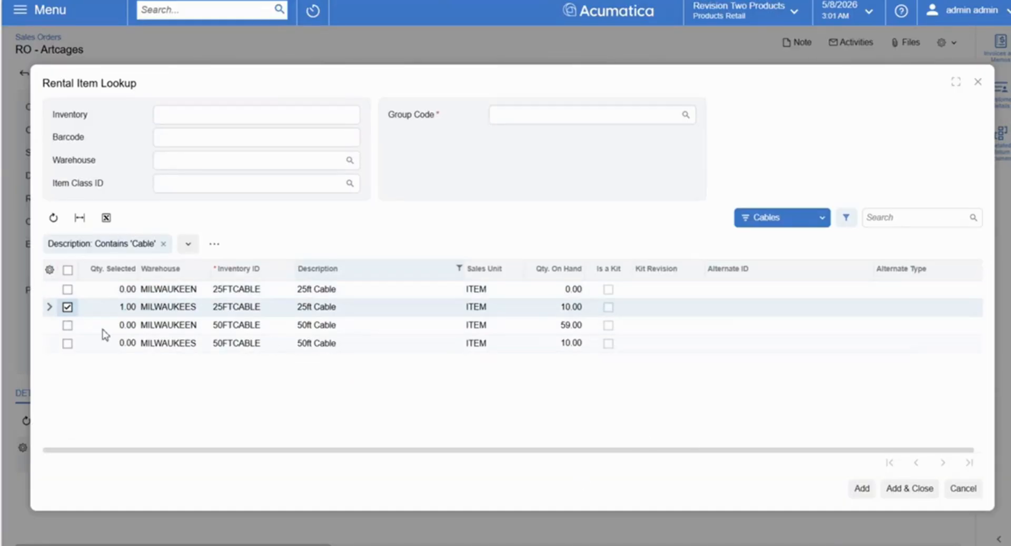
pyautogui.click(68, 325)
pyautogui.click(904, 494)
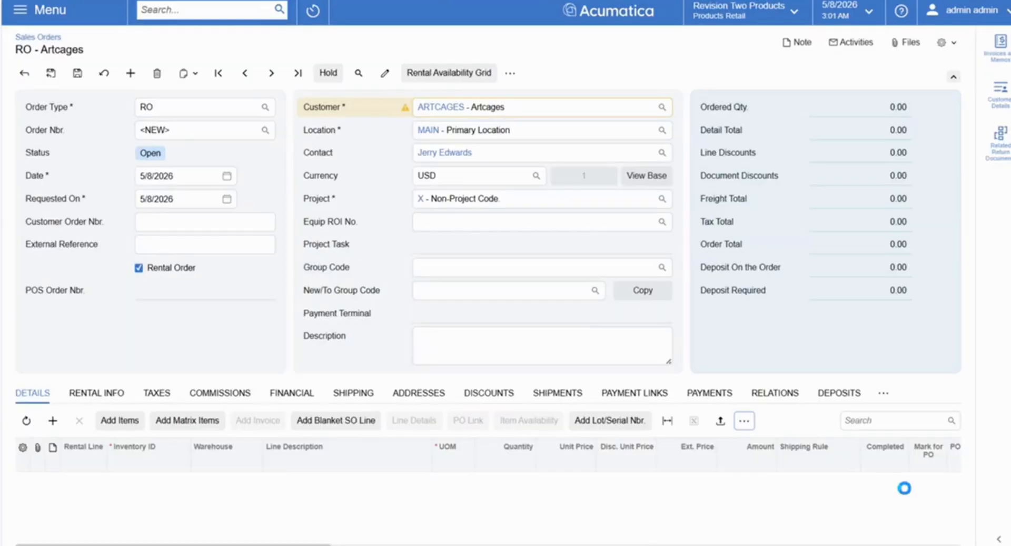
pyautogui.hotkey('ctrl', 's')
# Set the order's rental duration to 2 periods of bill code 28D, apply it to the rental lines, and save the order.
pyautogui.click(96, 392)
pyautogui.scroll(-1, 285, 437)
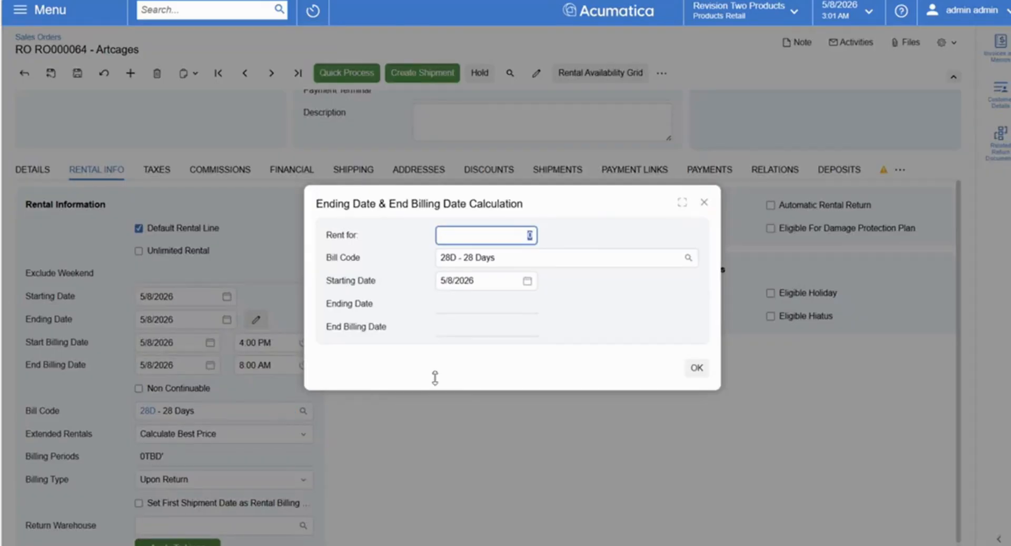
pyautogui.write('2')
pyautogui.click(697, 368)
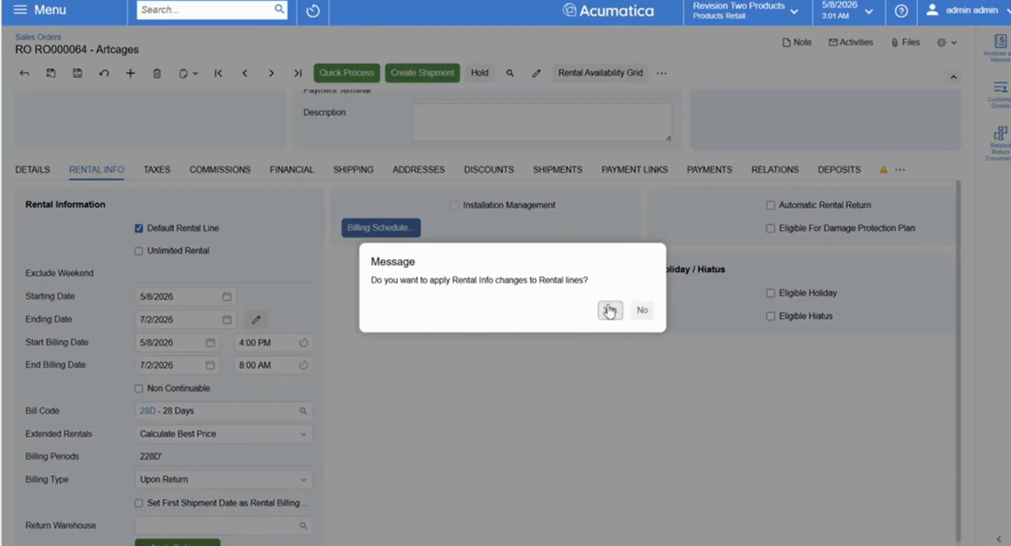
pyautogui.click(610, 310)
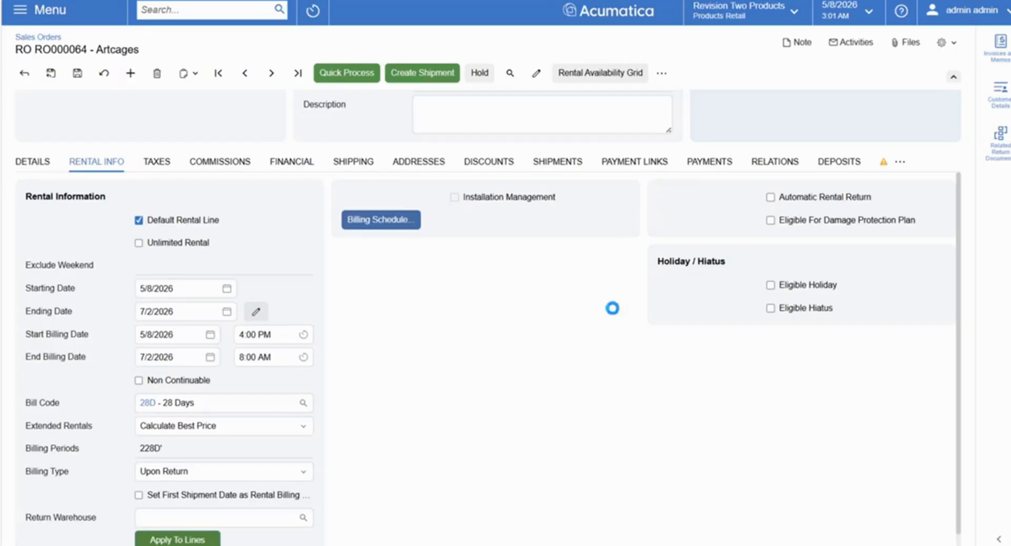
pyautogui.click(32, 162)
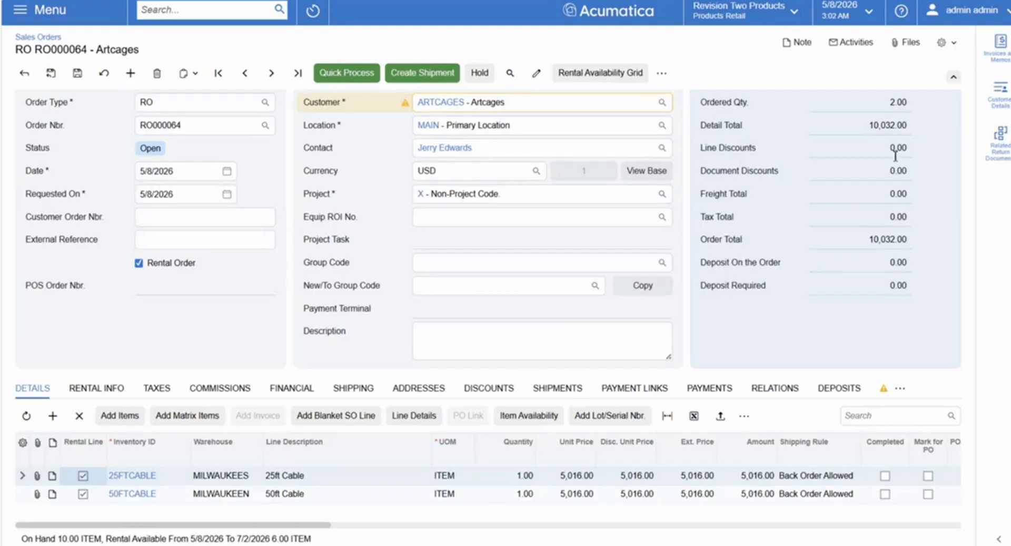
pyautogui.click(78, 72)
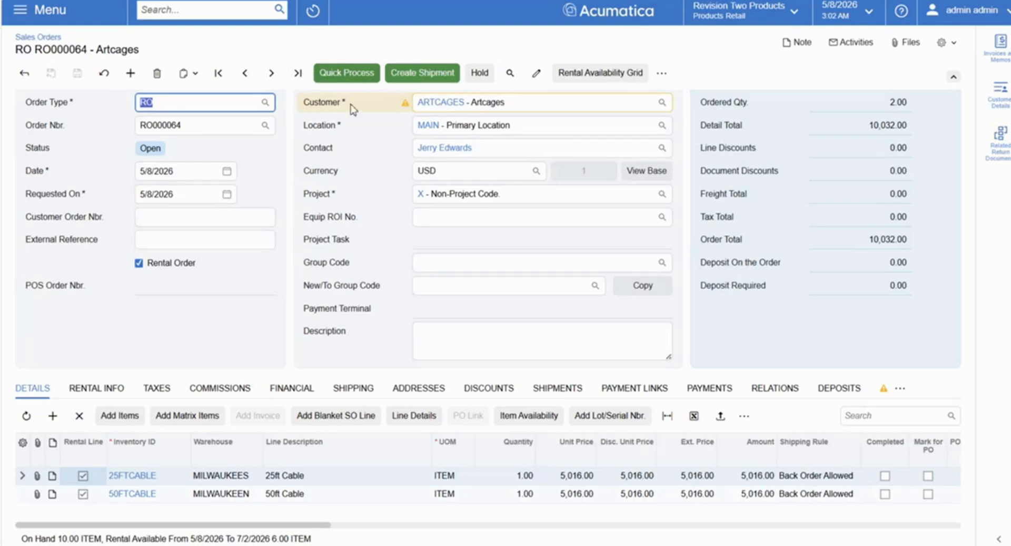
# Create a project for the order from the CSTRMEP Construction MEP Project template, then save and activate it.
pyautogui.click(521, 193)
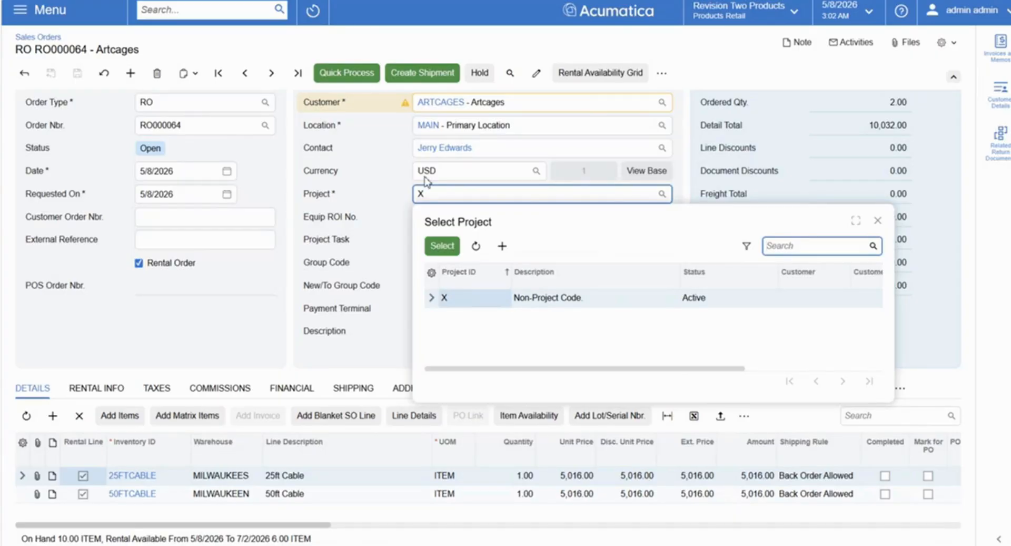
pyautogui.click(502, 246)
pyautogui.click(479, 259)
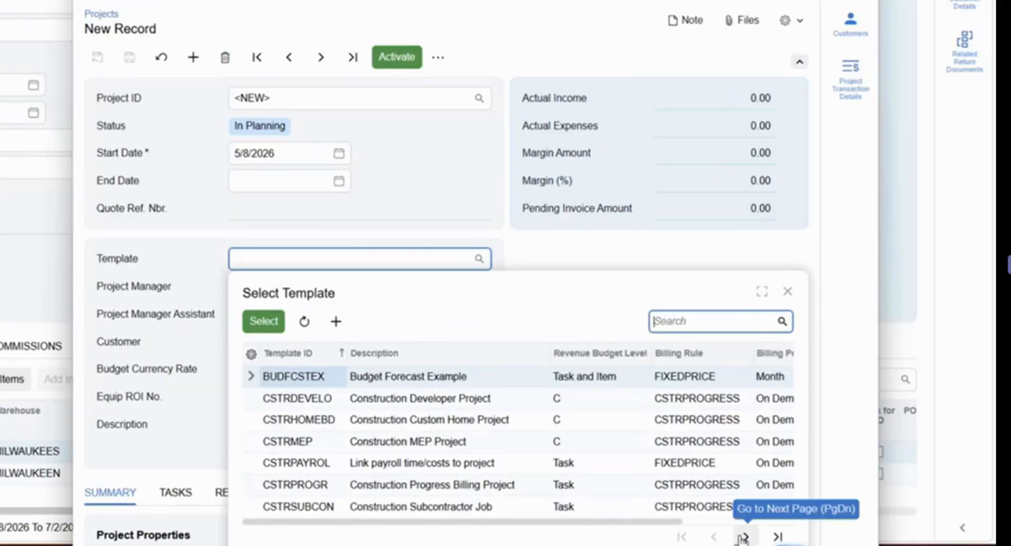
pyautogui.doubleClick(418, 441)
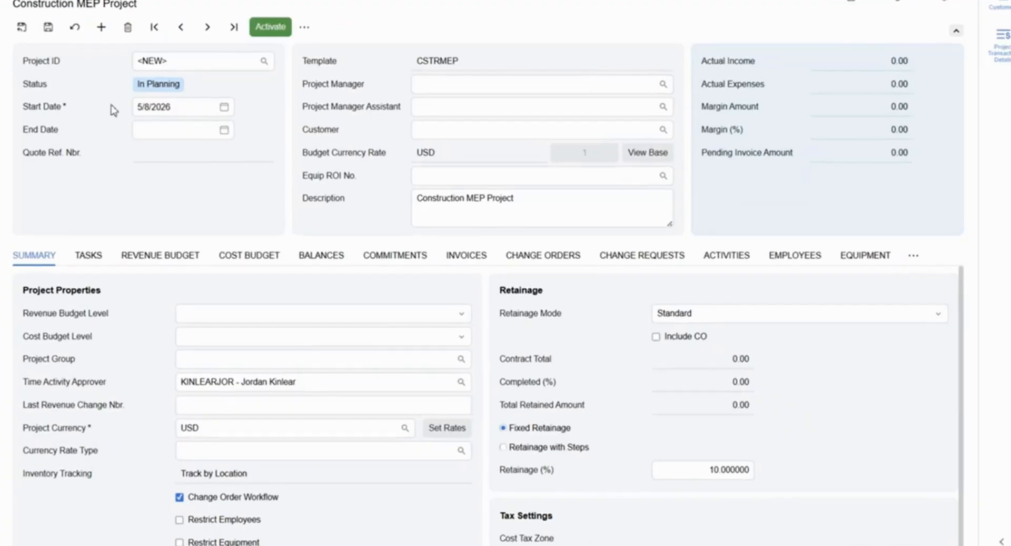
pyautogui.click(48, 27)
pyautogui.click(271, 27)
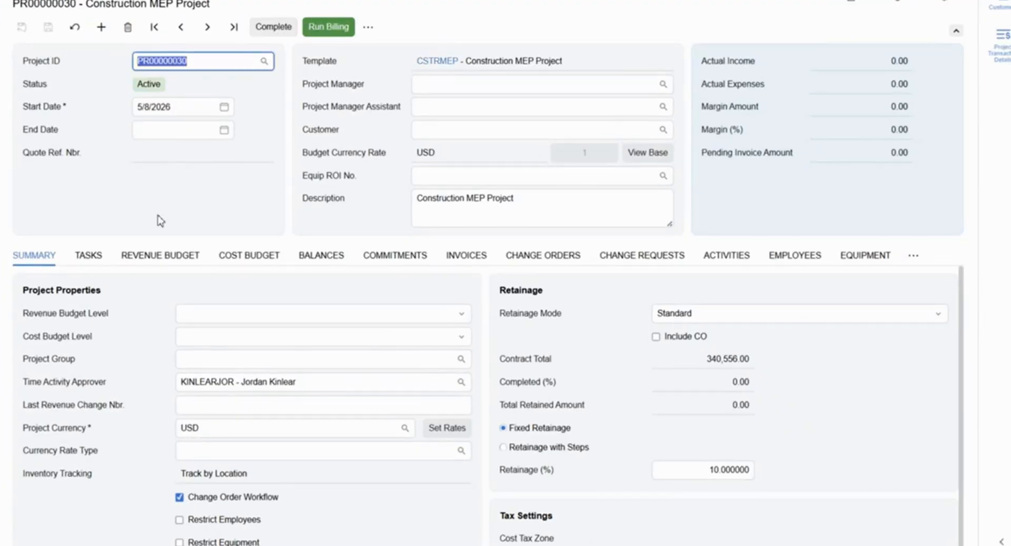
# Set the project's customer to ARTCAGES, accept updating the retainage in the revenue budget lines, and save the project.
pyautogui.click(88, 256)
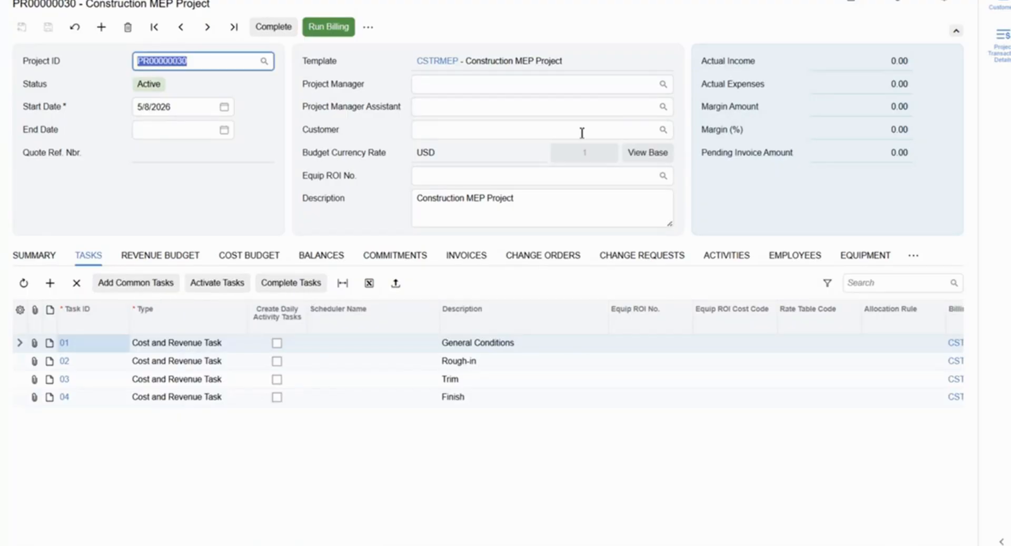
pyautogui.click(655, 128)
pyautogui.click(663, 129)
pyautogui.doubleClick(467, 410)
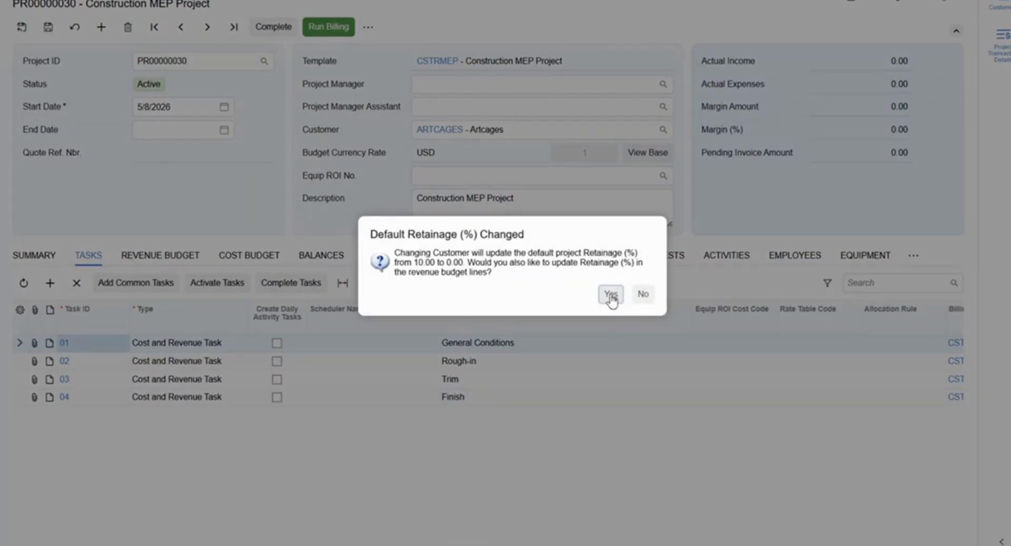
pyautogui.click(610, 295)
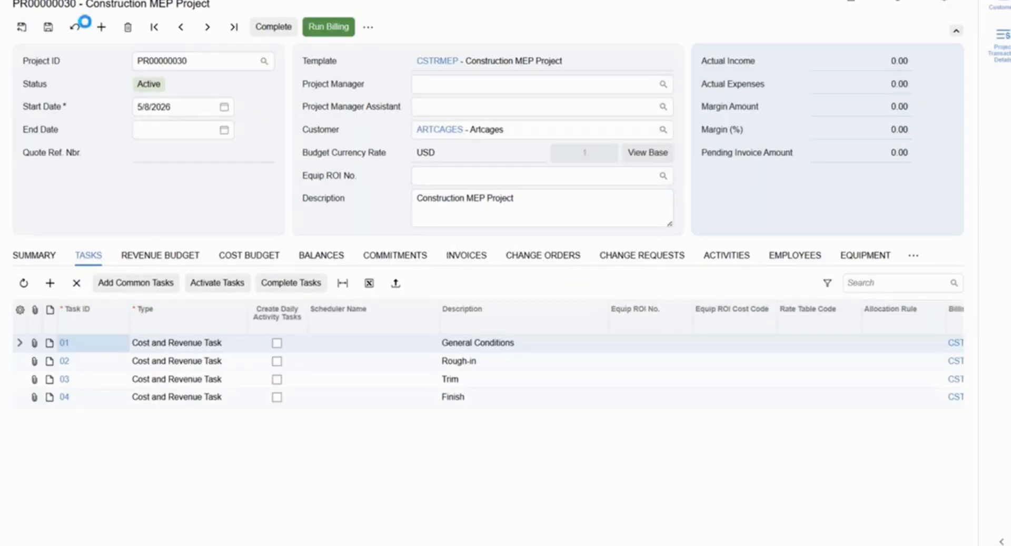
pyautogui.click(55, 31)
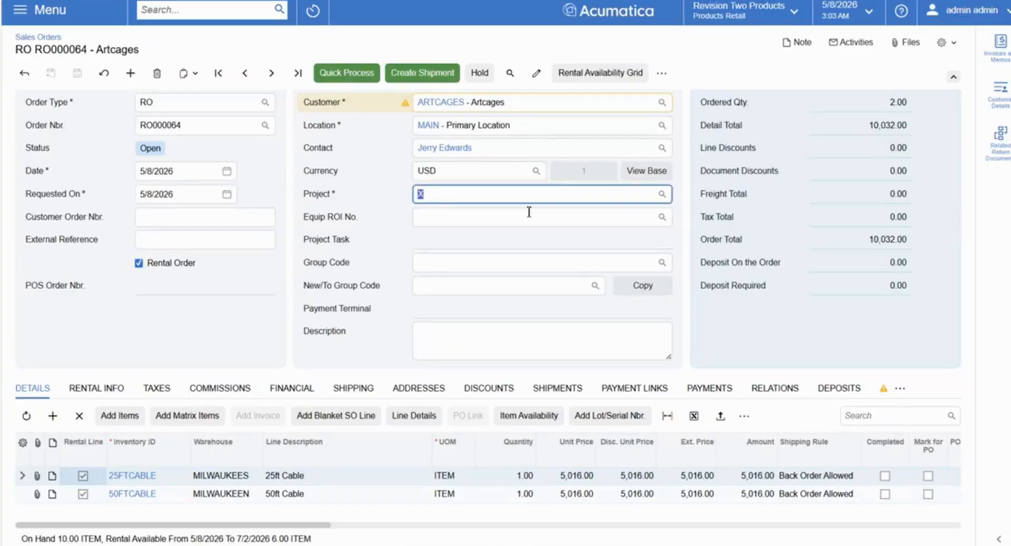
# Link the rental order to project PR00000030, assign project task 01 to the 25FTCABLE line and 03 to the 50FTCABLE line, and save.
pyautogui.click(662, 195)
pyautogui.doubleClick(514, 297)
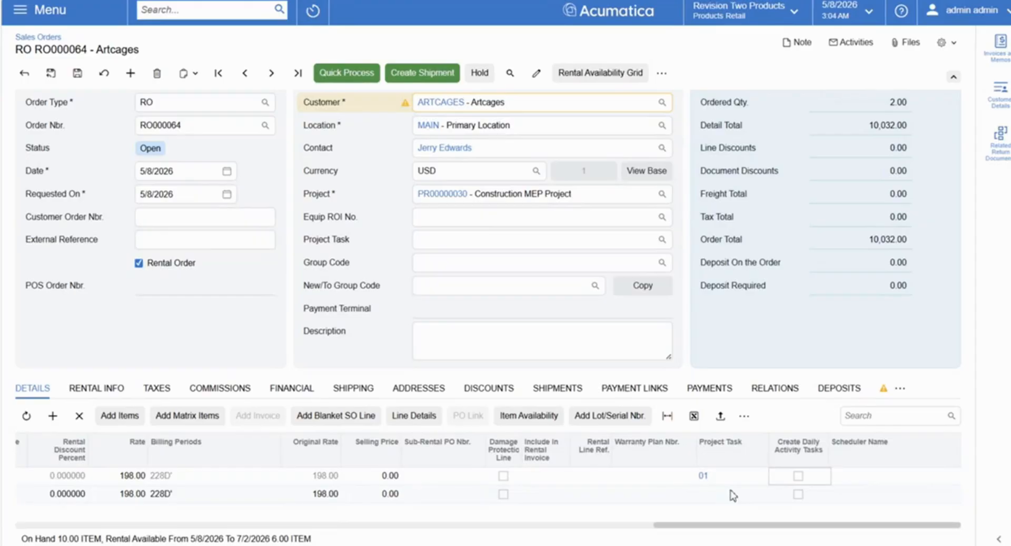
pyautogui.doubleClick(738, 493)
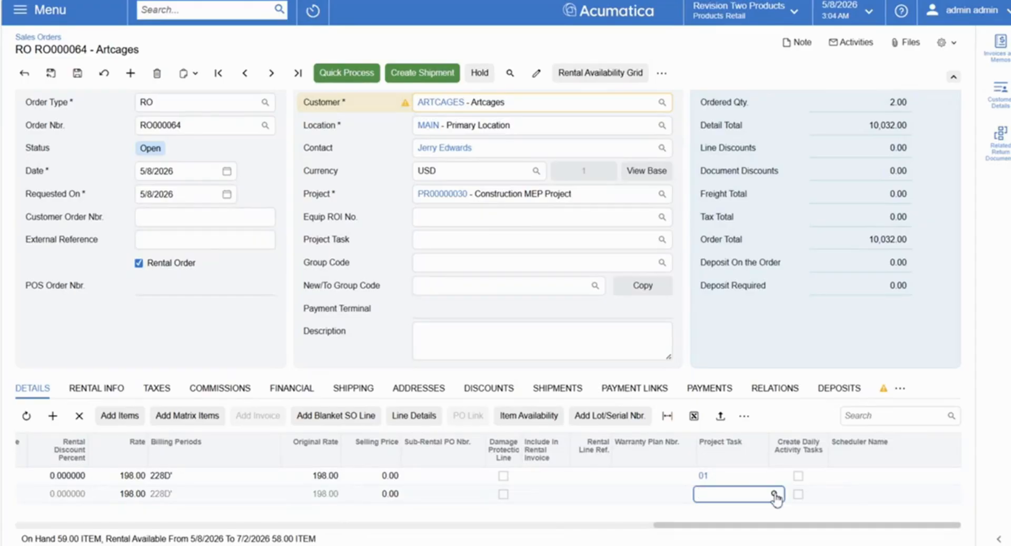
pyautogui.click(774, 494)
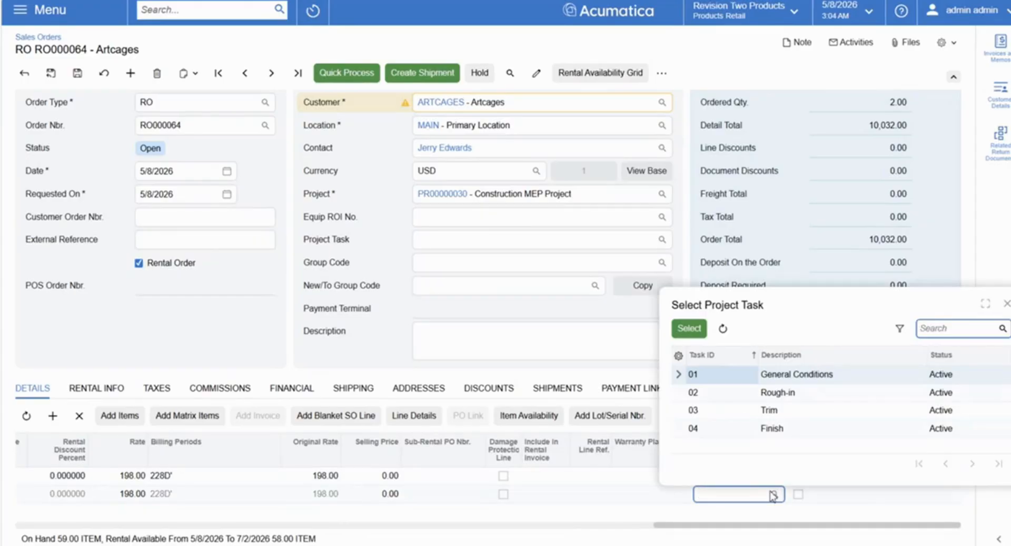
pyautogui.doubleClick(730, 414)
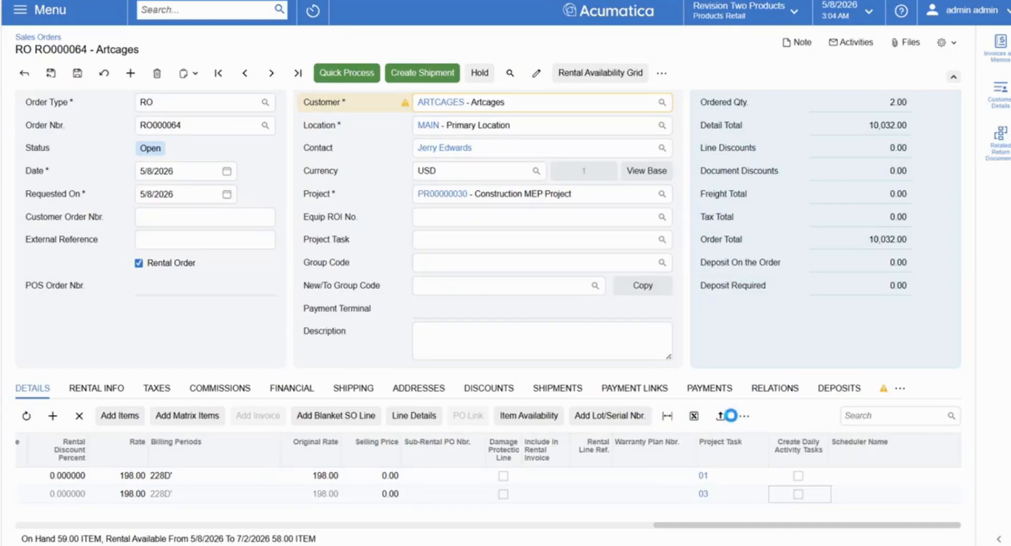
pyautogui.moveTo(696, 534); pyautogui.dragTo(40, 542)
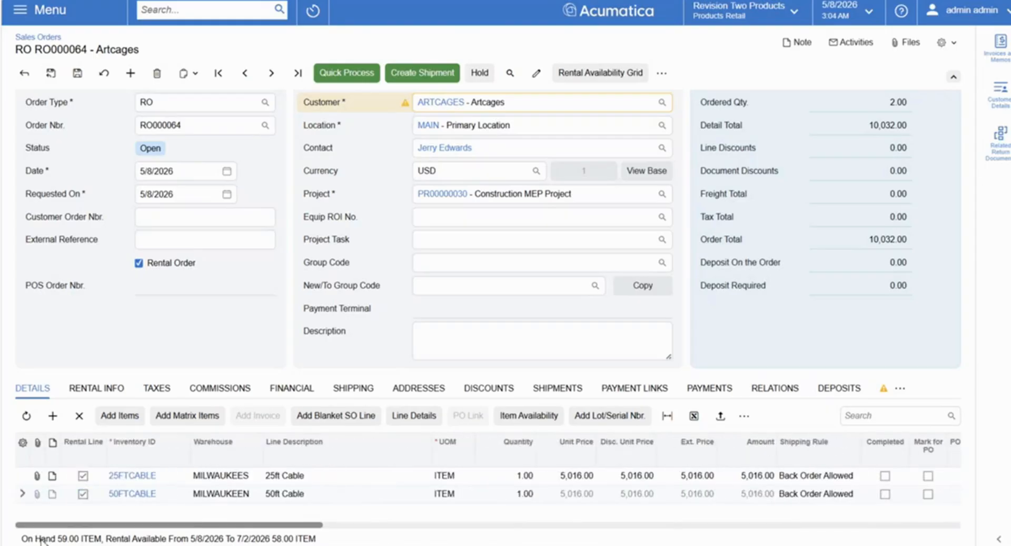
pyautogui.click(78, 74)
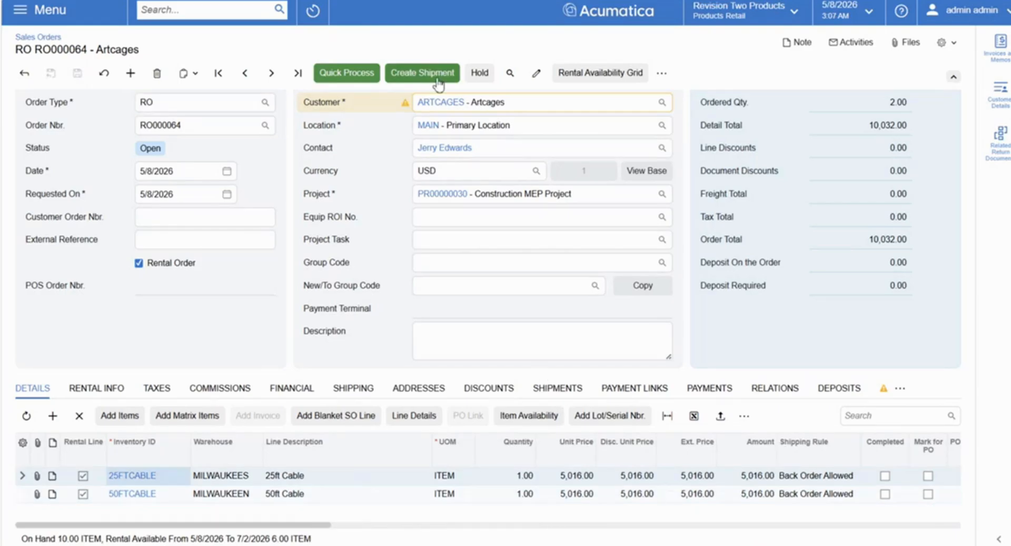
# Create a shipment for the rental order, bypassing the advanced picking process for QC.
pyautogui.click(437, 78)
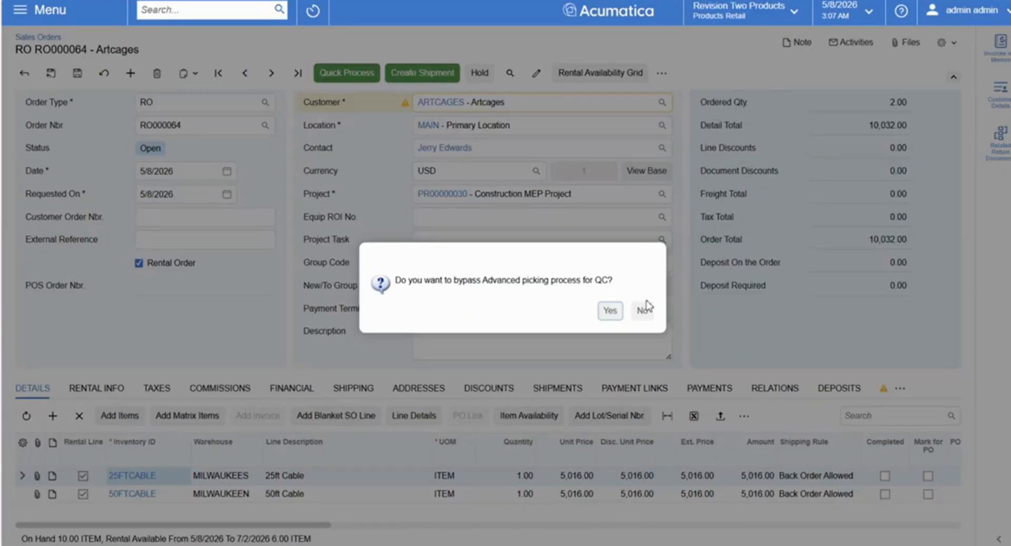
pyautogui.click(610, 311)
pyautogui.click(694, 346)
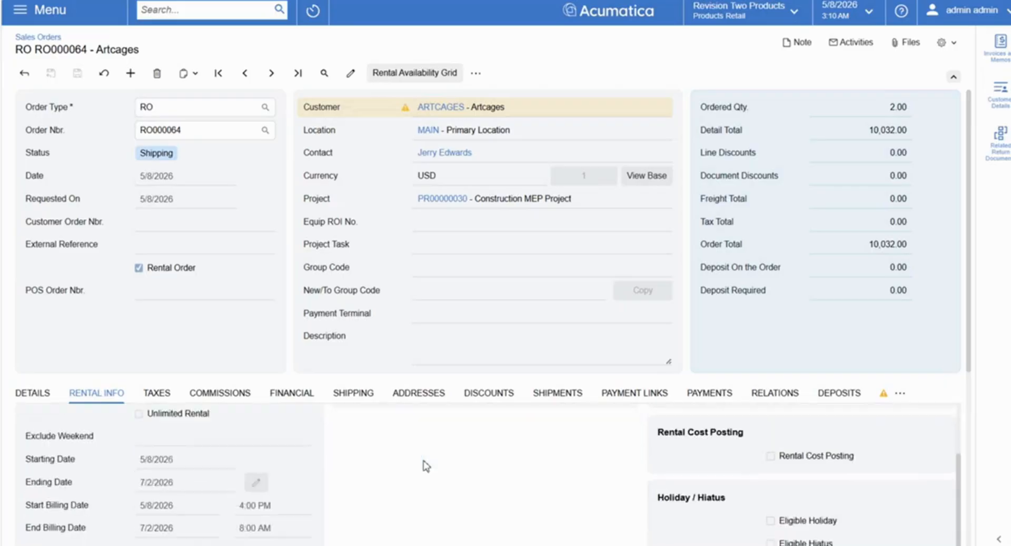
# Create a rental return from the order, set its return date to 7/31/2026, then save and release it.
pyautogui.scroll(-1, 406, 454)
pyautogui.scroll(-3, 407, 453)
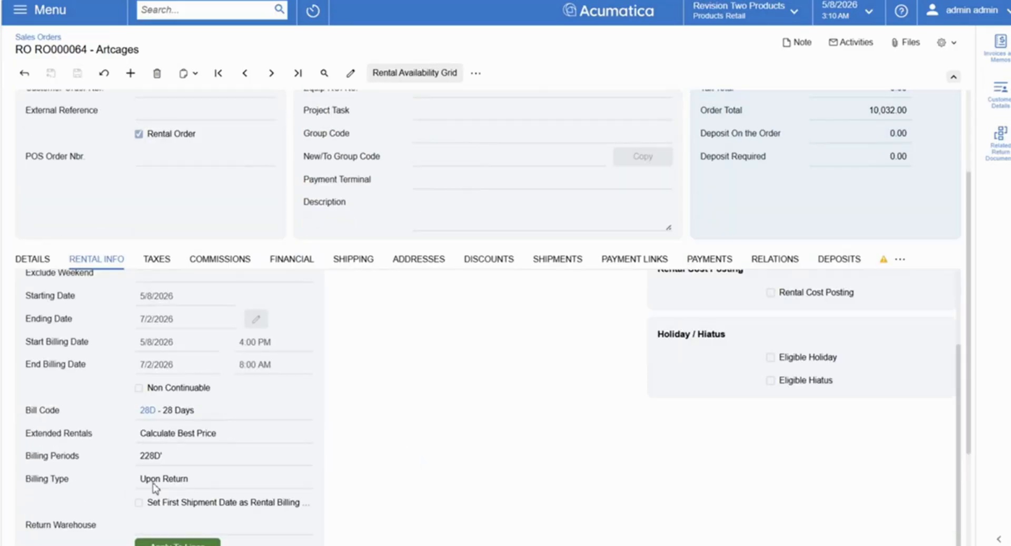
pyautogui.scroll(2, 370, 428)
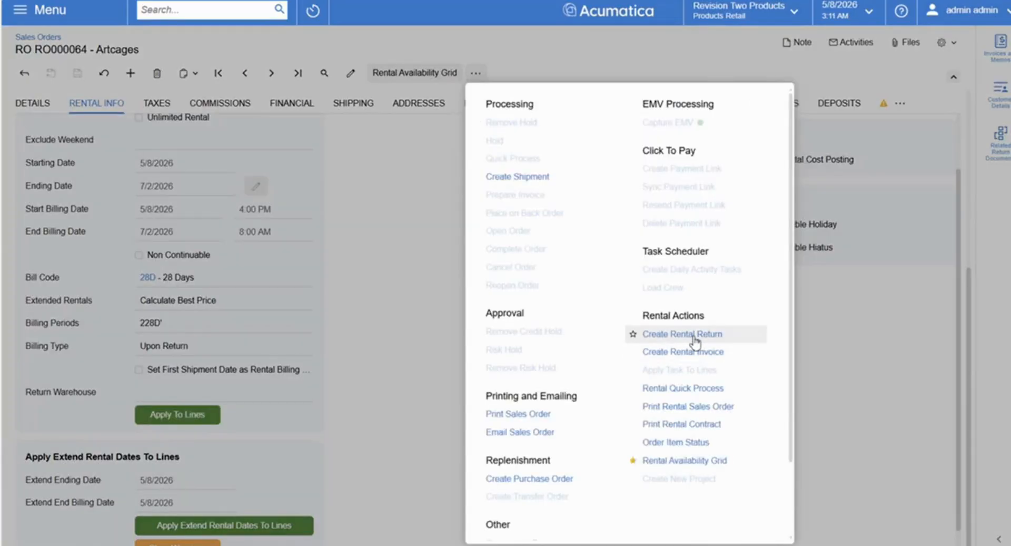
pyautogui.click(636, 330)
pyautogui.click(135, 134)
pyautogui.click(169, 150)
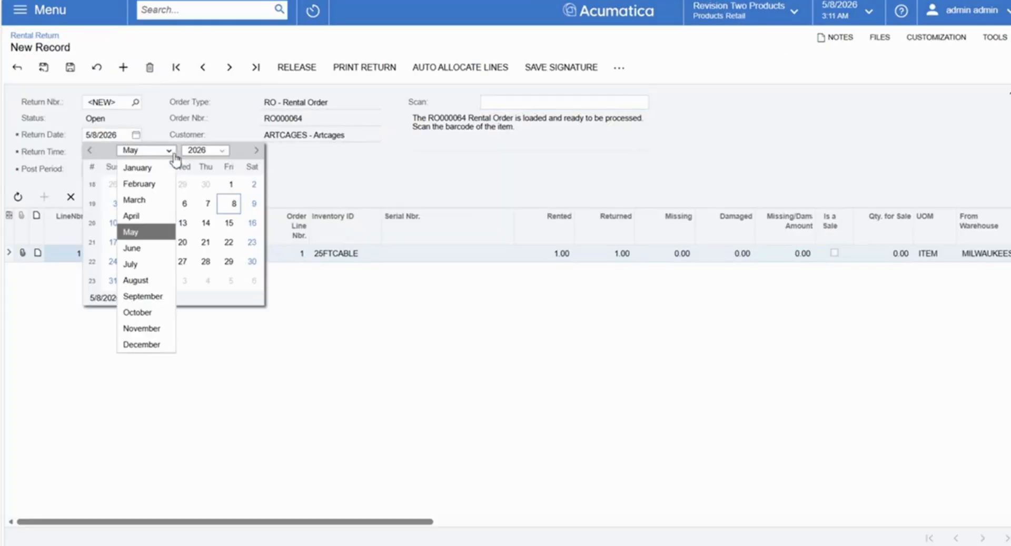
pyautogui.click(131, 263)
pyautogui.click(228, 261)
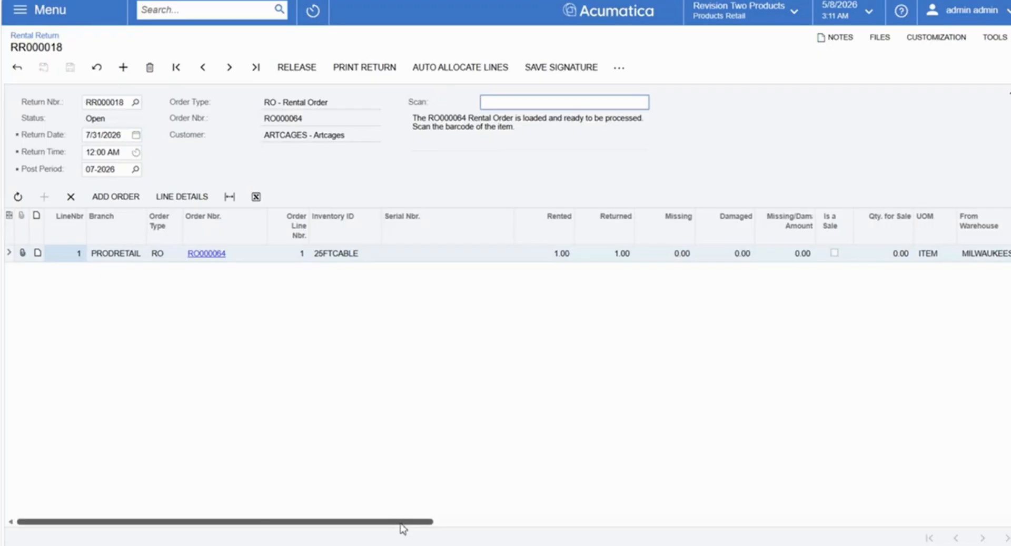
pyautogui.moveTo(403, 529); pyautogui.dragTo(700, 528)
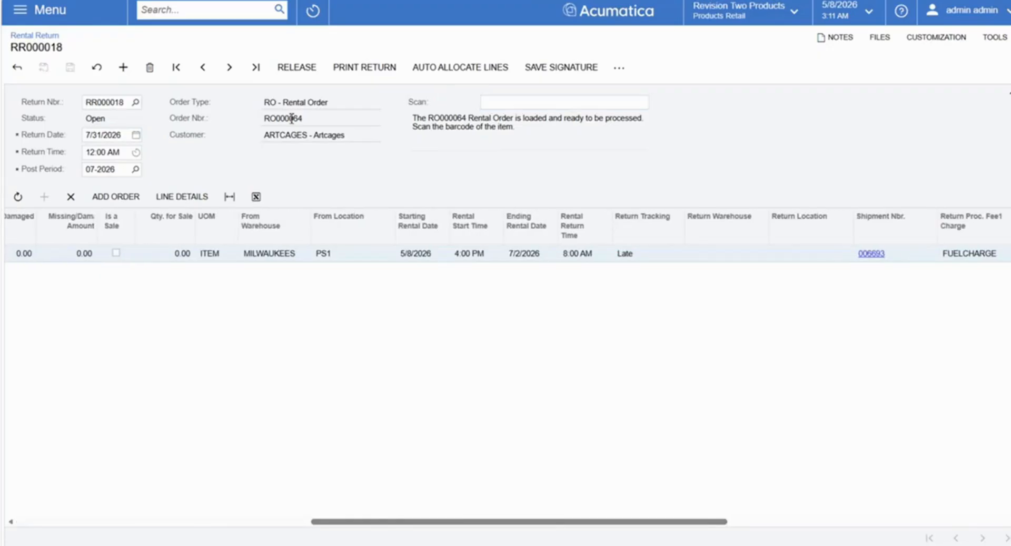
pyautogui.click(296, 67)
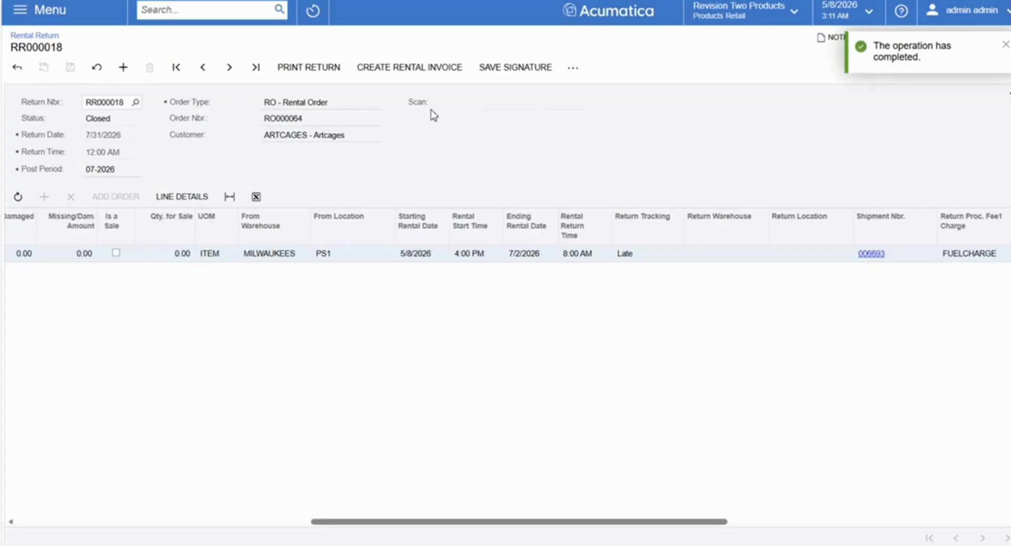
# Create a rental invoice from the closed return, then remove the invoice's credit hold and release it.
pyautogui.click(399, 73)
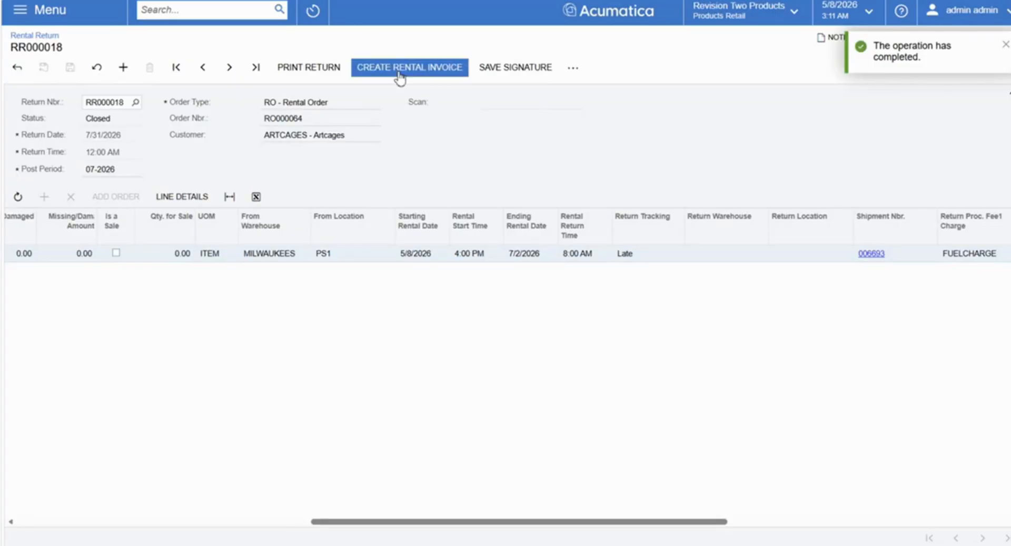
pyautogui.click(399, 73)
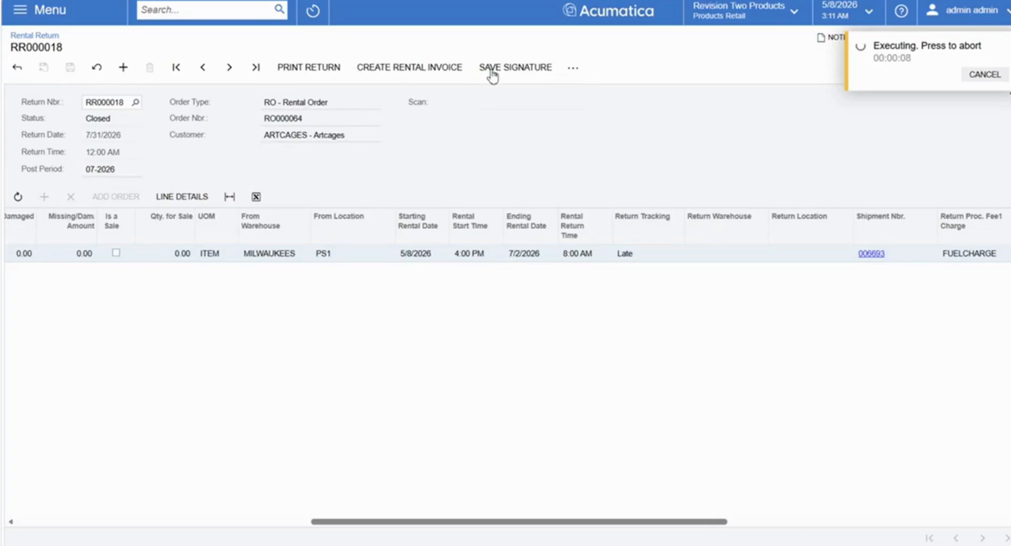
pyautogui.click(449, 73)
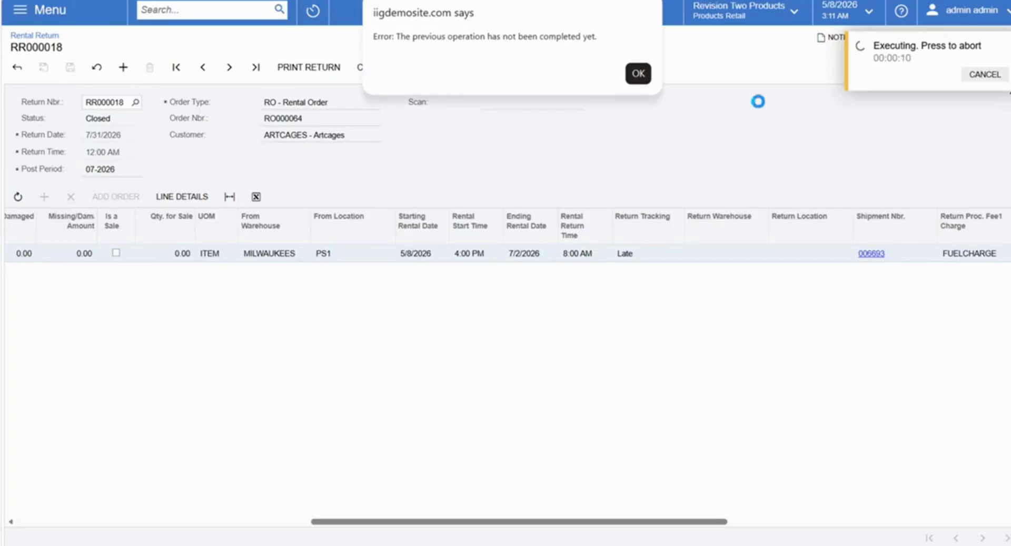
pyautogui.click(639, 73)
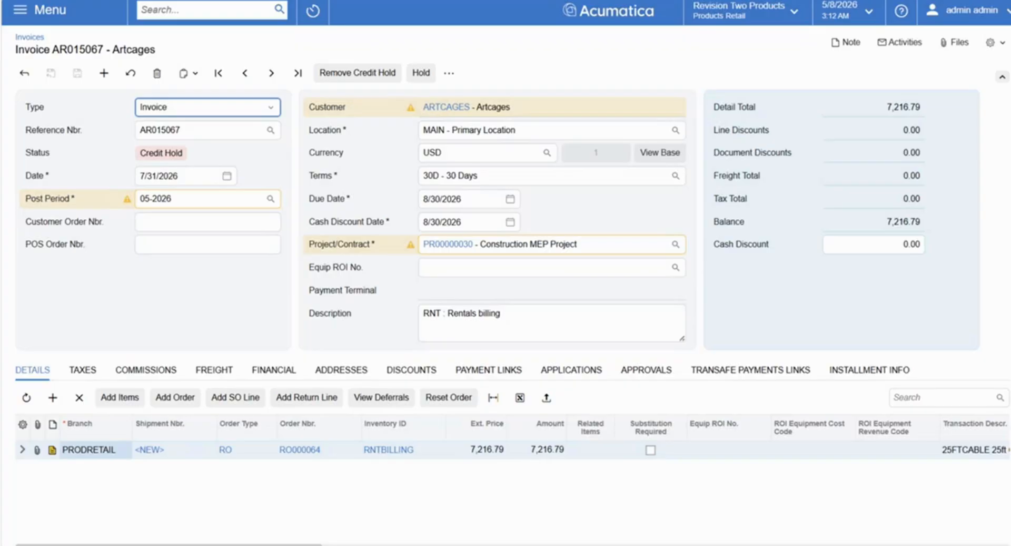
pyautogui.click(329, 76)
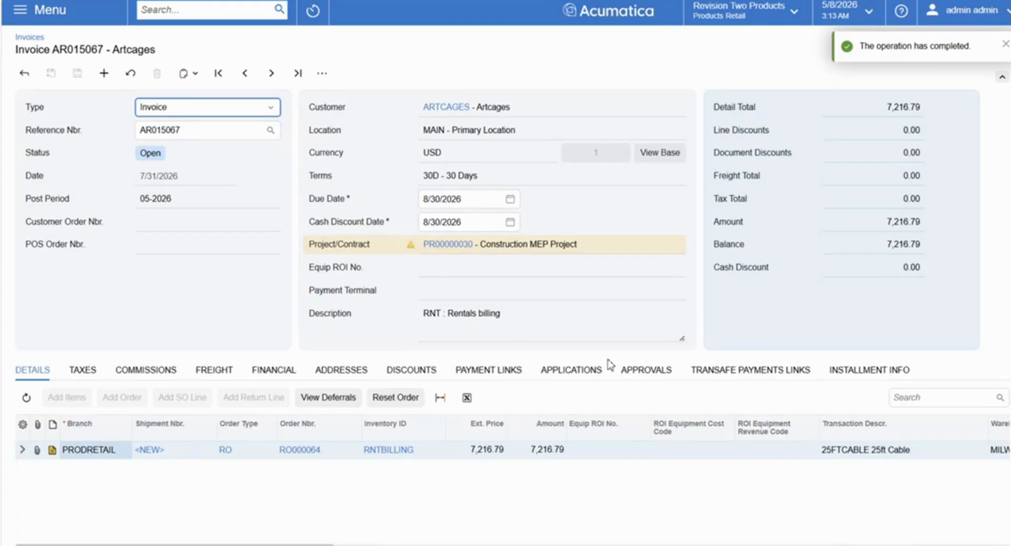
# Open the invoice's linked GL batch and examine the project and task on its journal lines.
pyautogui.click(259, 375)
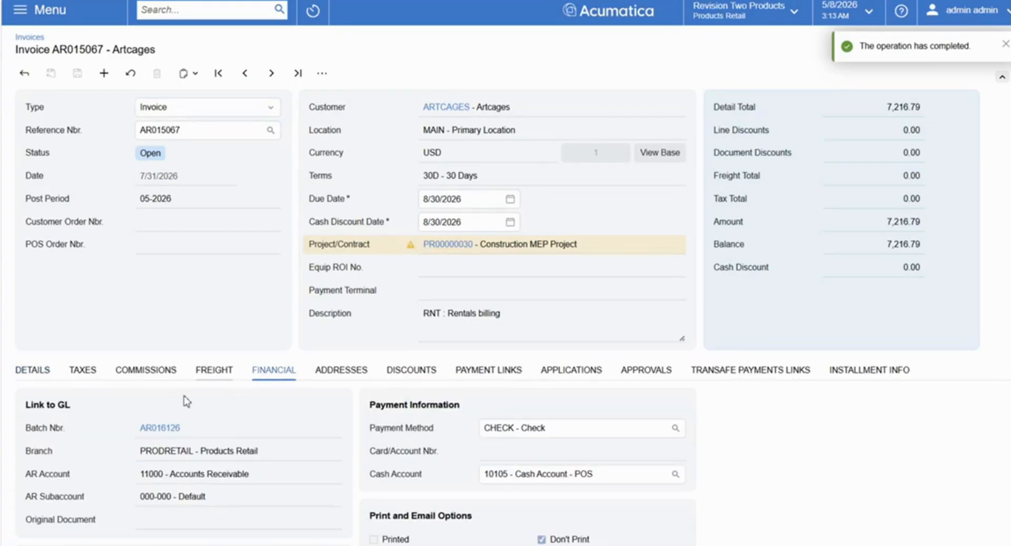
pyautogui.click(170, 428)
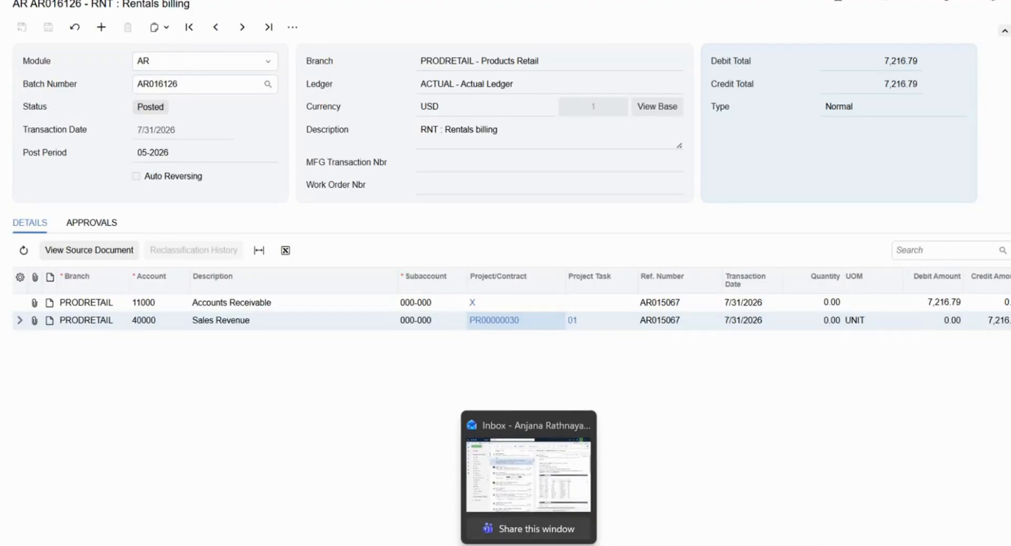
# Examine the Construction MEP Project's margin and revenue budget actuals, and review the revenue transaction details for task 01 General Conditions.
pyautogui.click(616, 479)
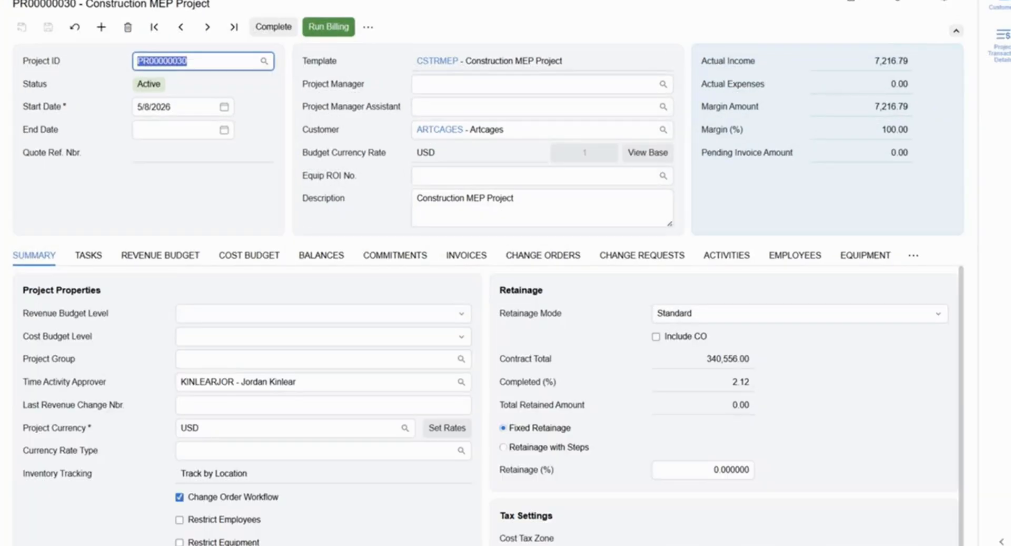
pyautogui.click(860, 106)
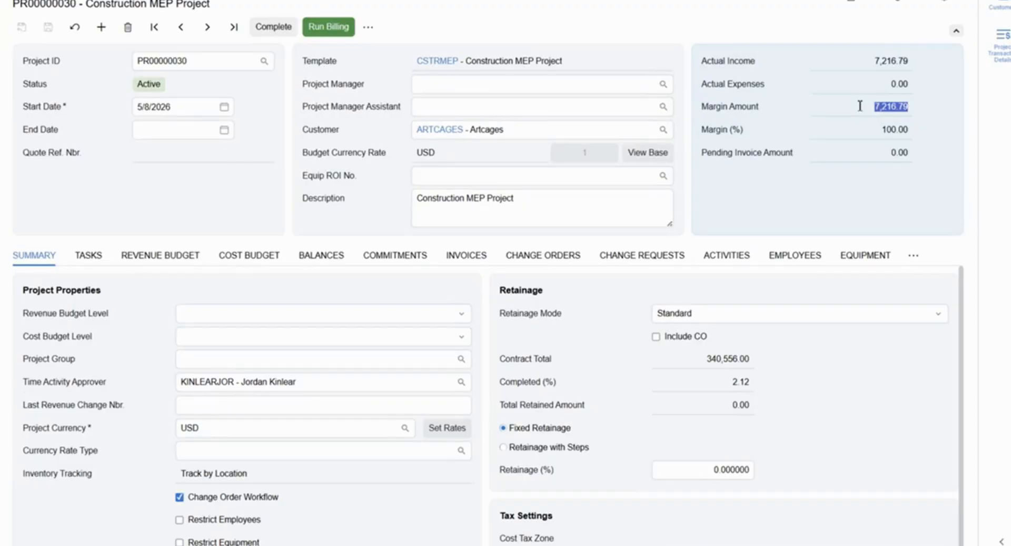
pyautogui.click(182, 259)
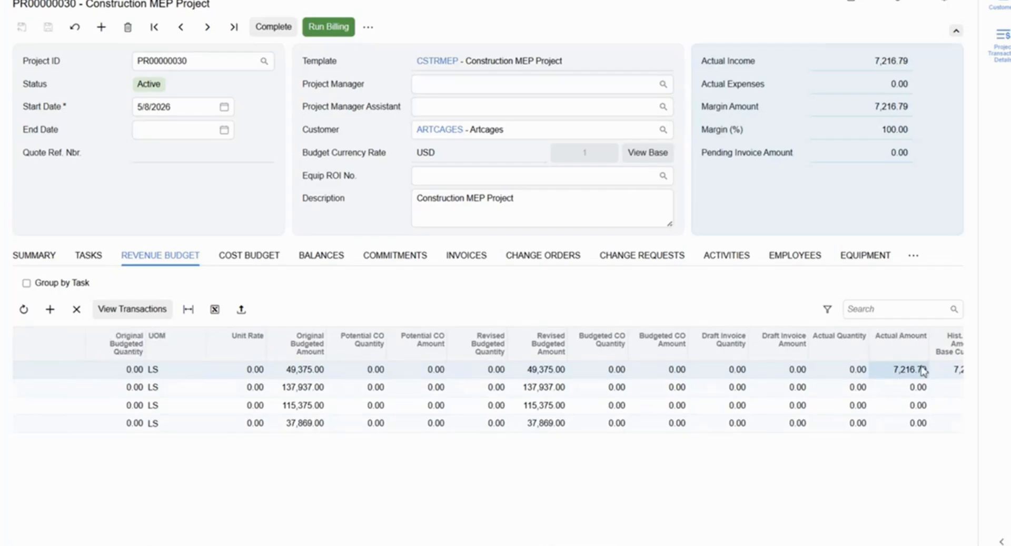
pyautogui.click(137, 309)
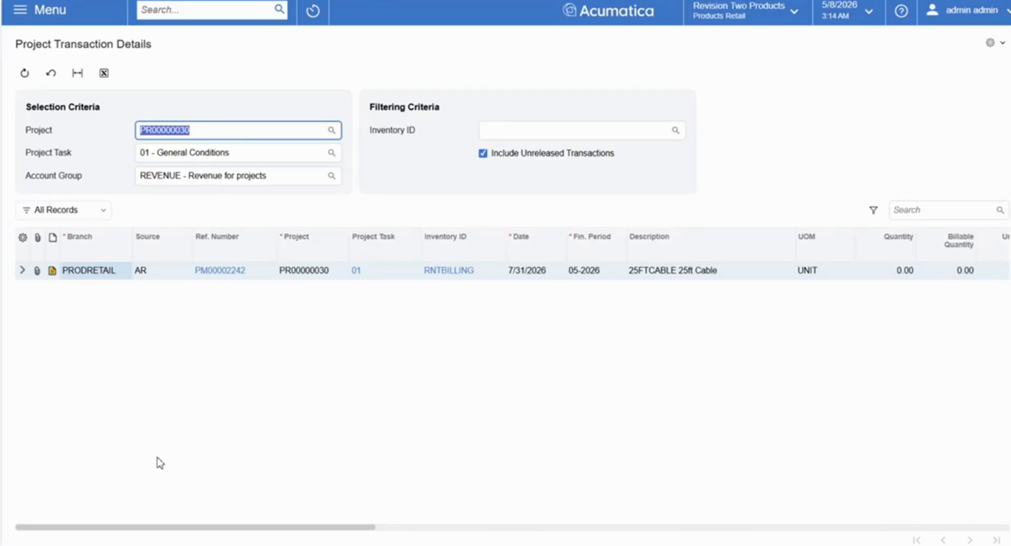
pyautogui.moveTo(342, 526); pyautogui.dragTo(478, 527)
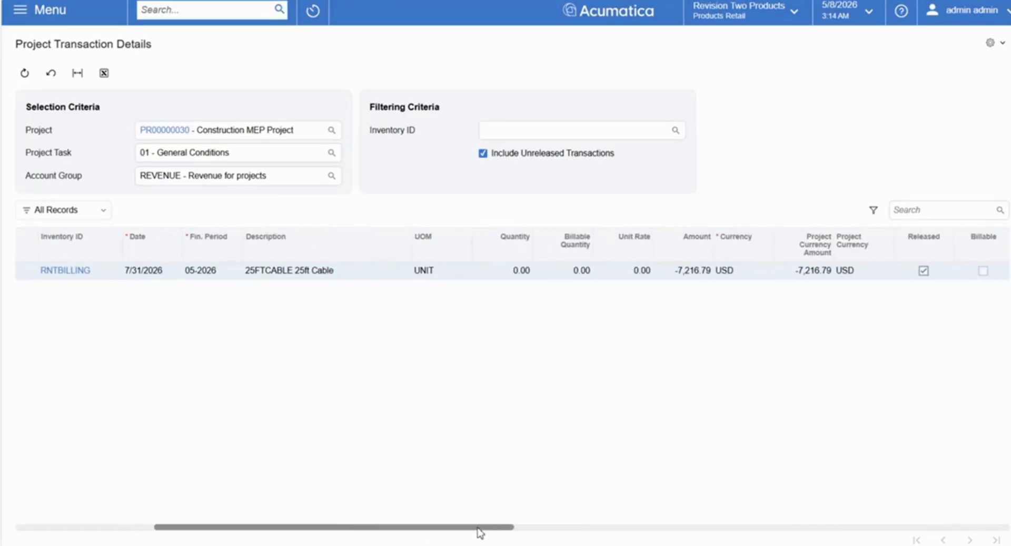